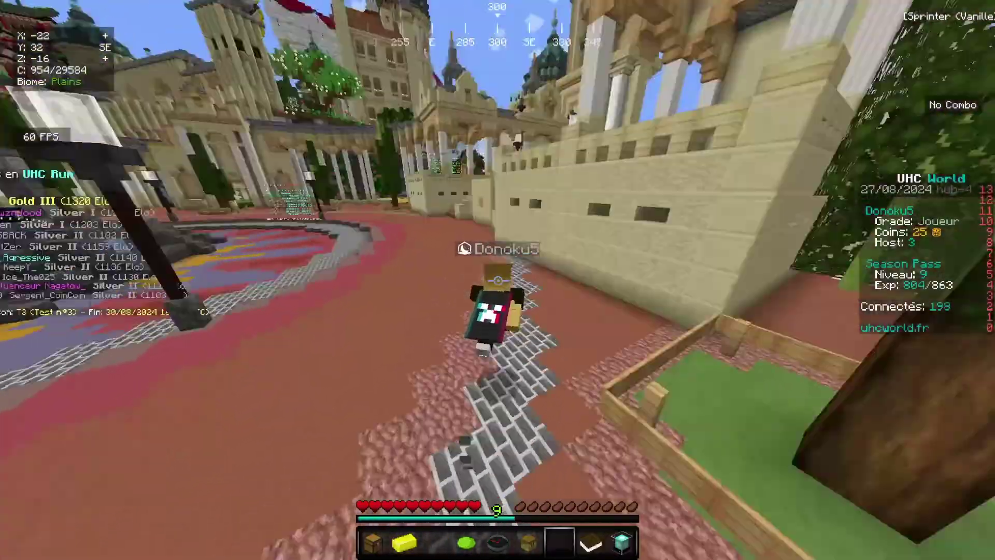
key(w)
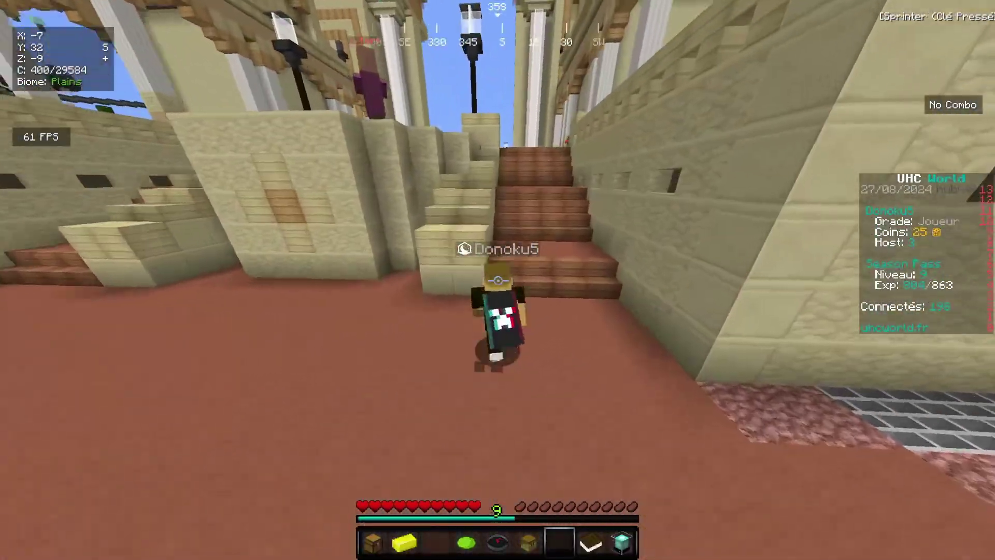
key(w)
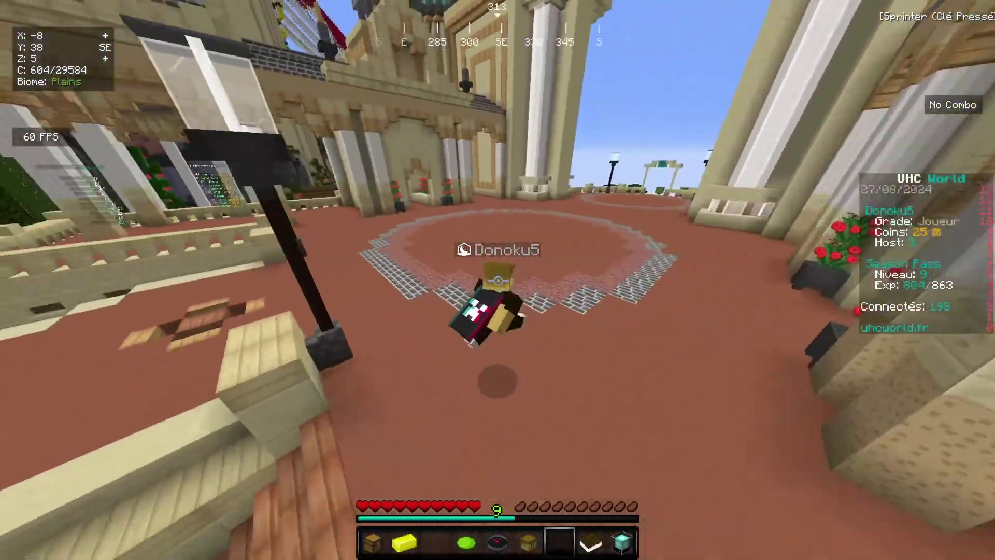
key(w)
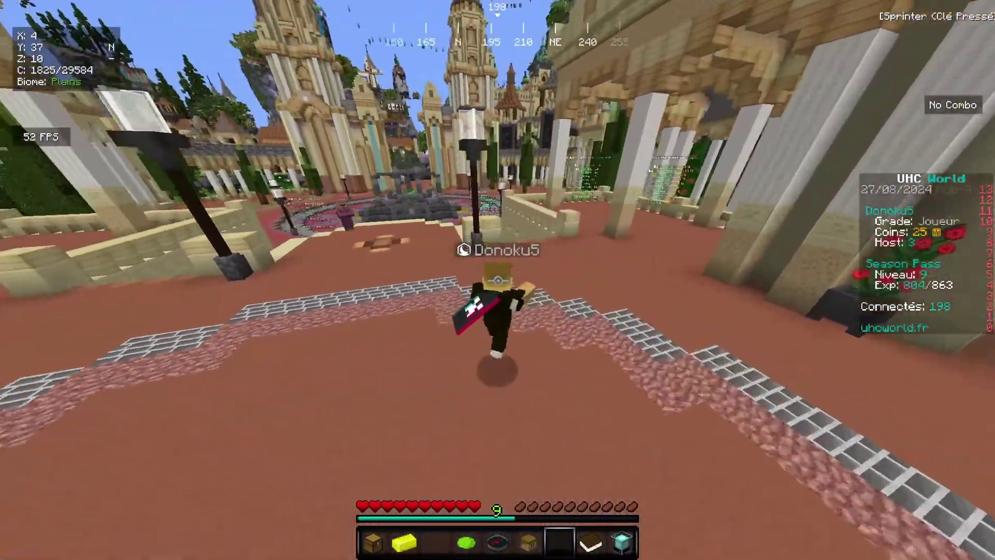
key(w)
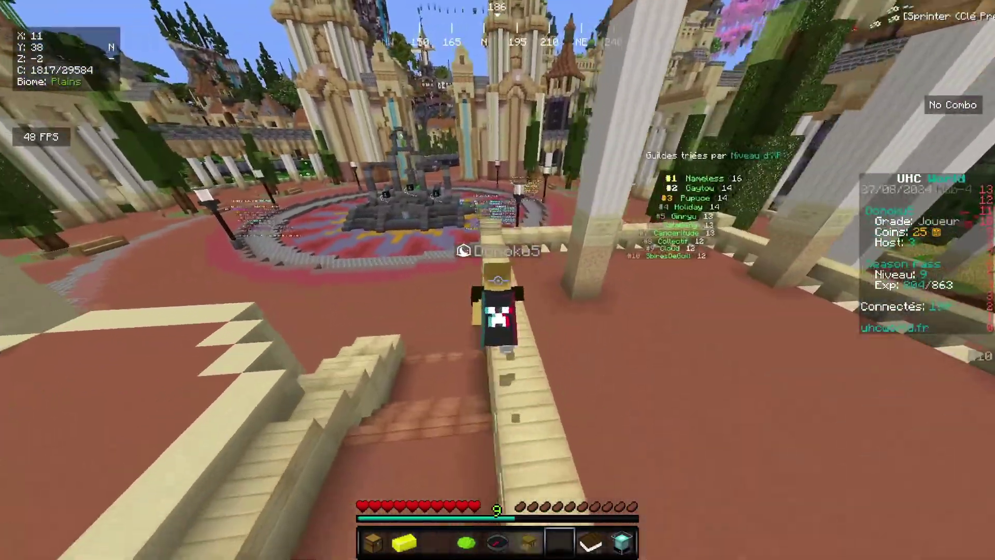
key(w)
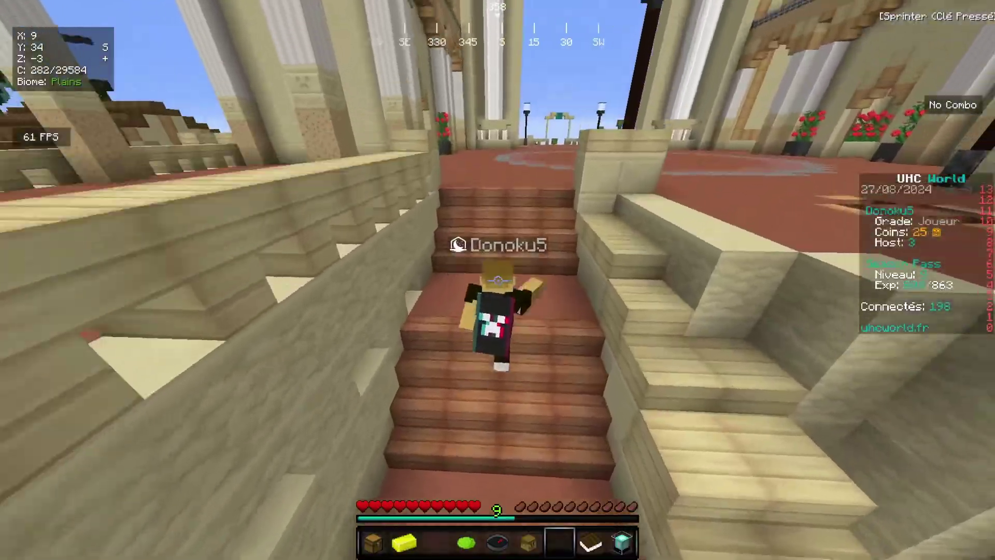
key(w)
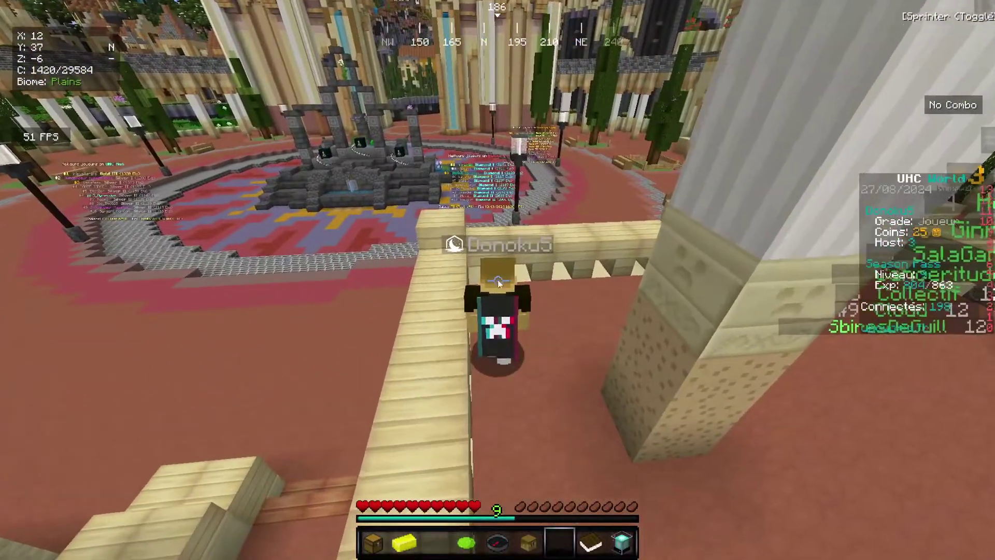
Search the Lunar Client modules for "mum" to check the status of the Link Mumble module
key(Escape)
click(568, 281)
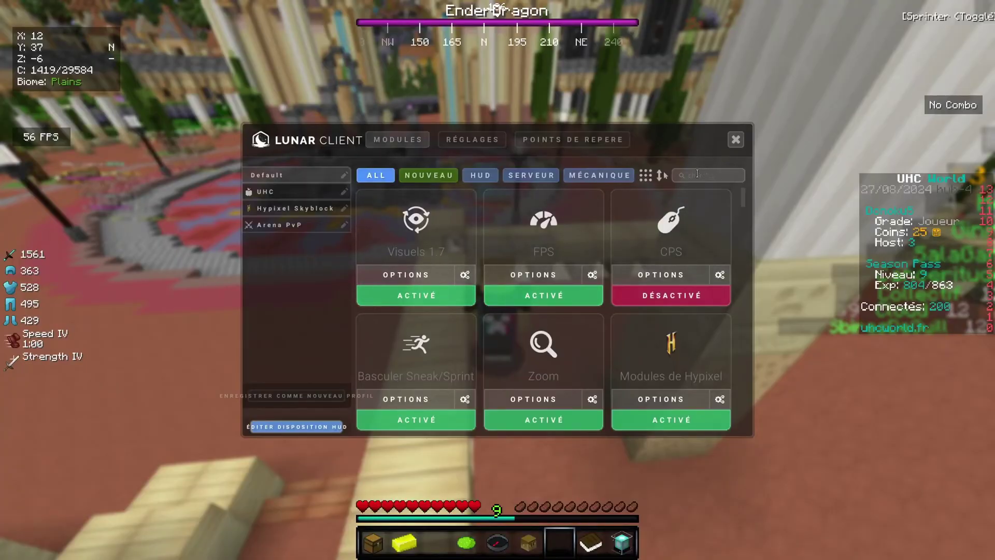
text(mum)
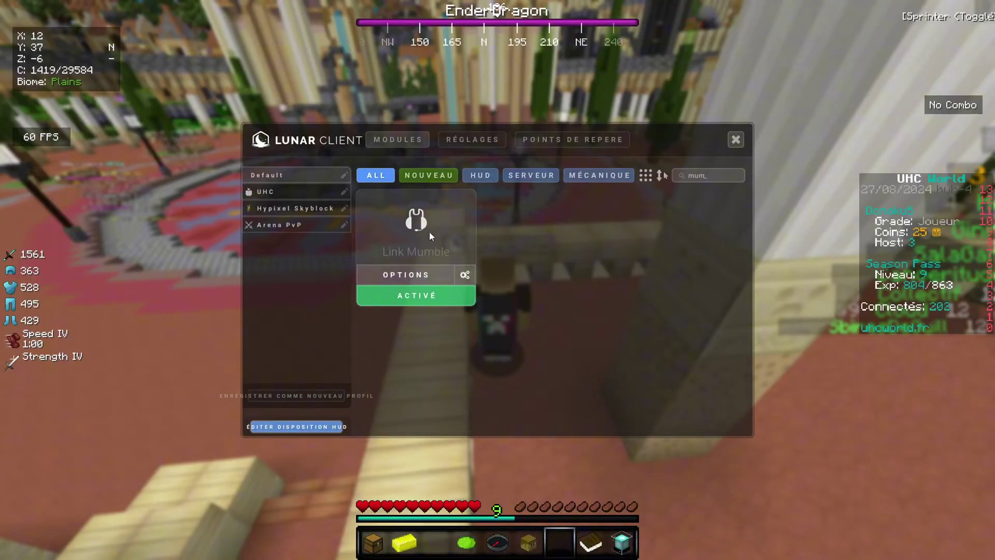
click(735, 141)
click(566, 161)
key(w)
key(w)
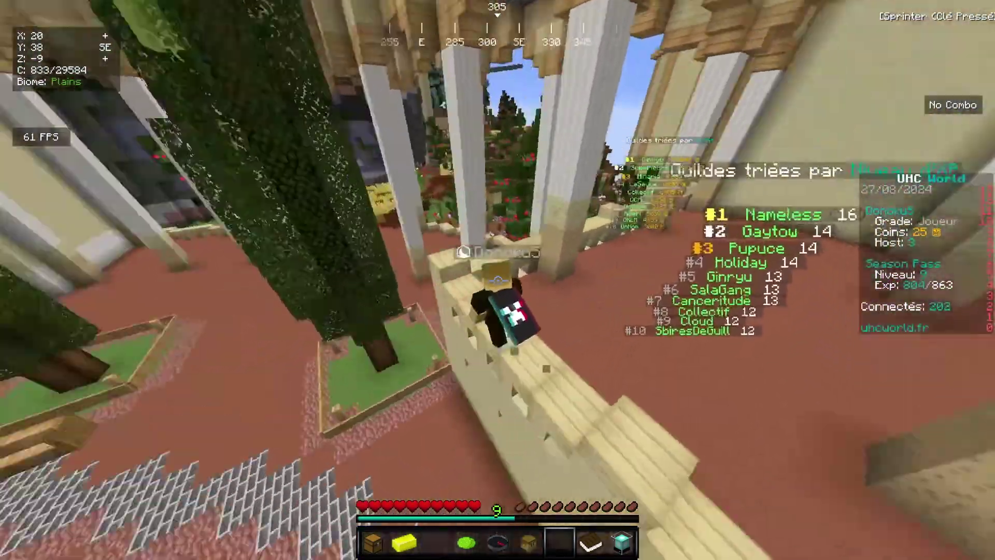
key(w)
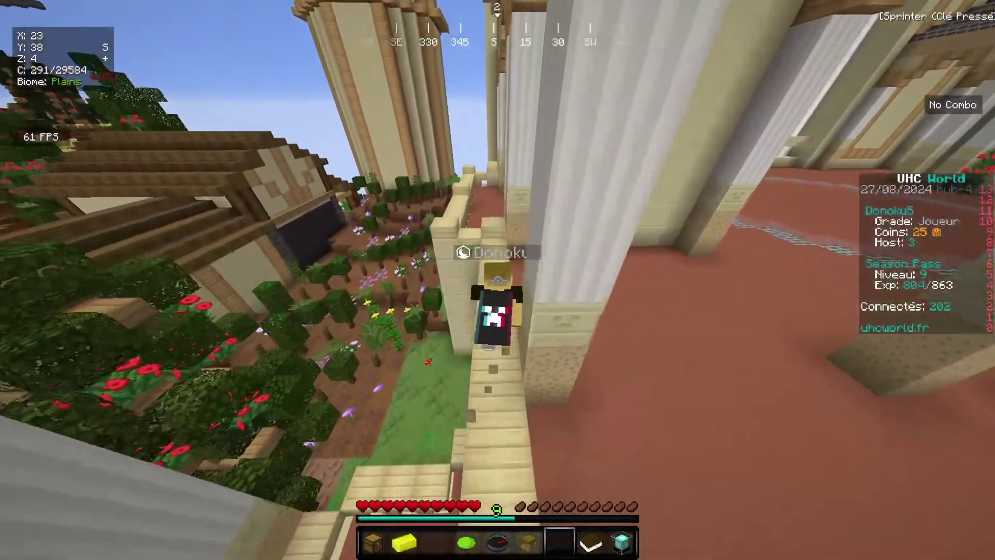
key(w)
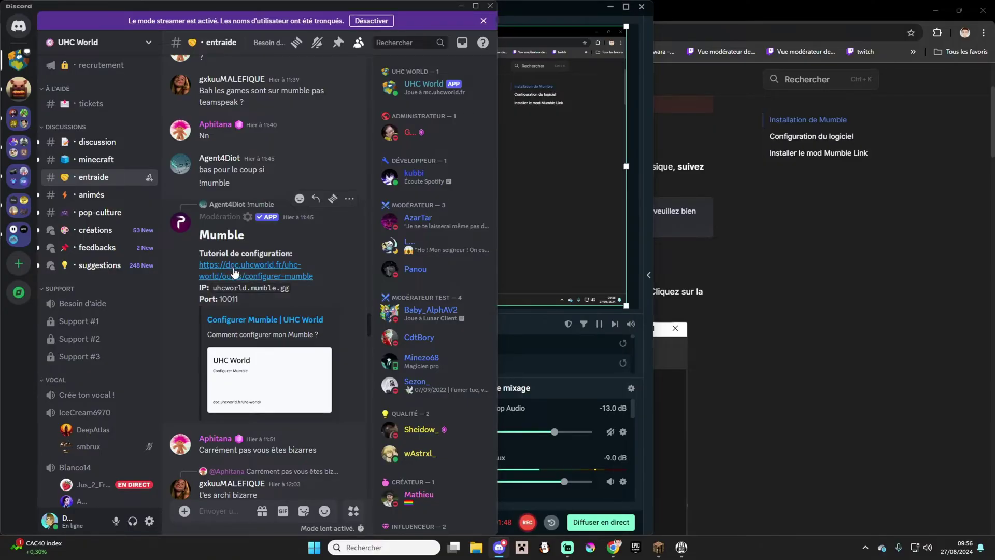
Switch to the browser and skim the Configurer Mumble guide from the installation section to the Mumble Link mod section
click(696, 5)
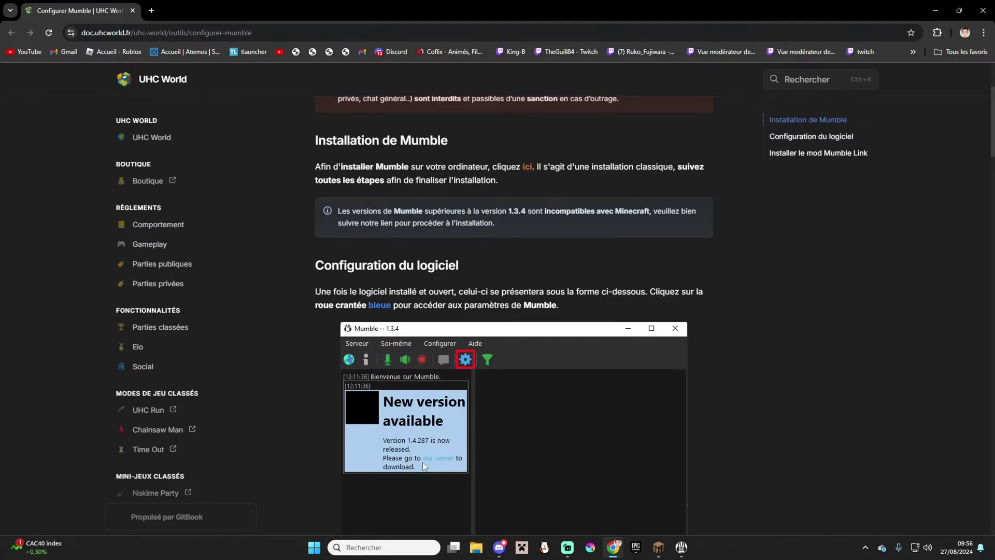
scroll(423, 465, down, 7)
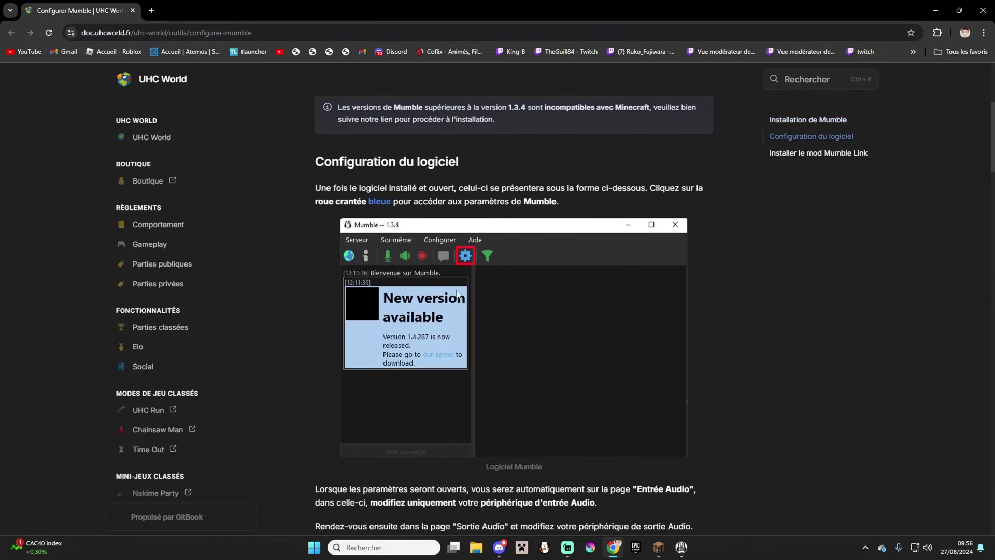
scroll(461, 261, down, 5)
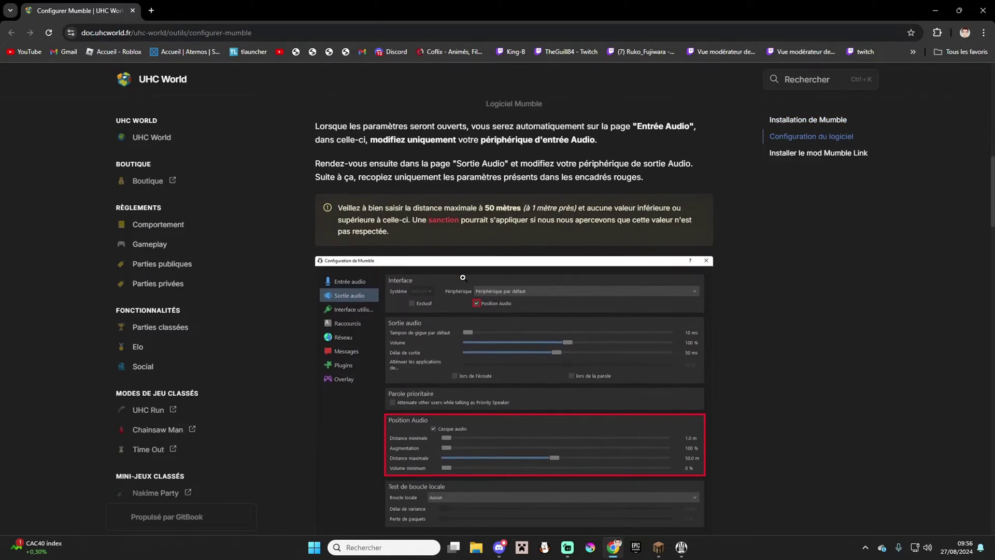
scroll(463, 277, down, 17)
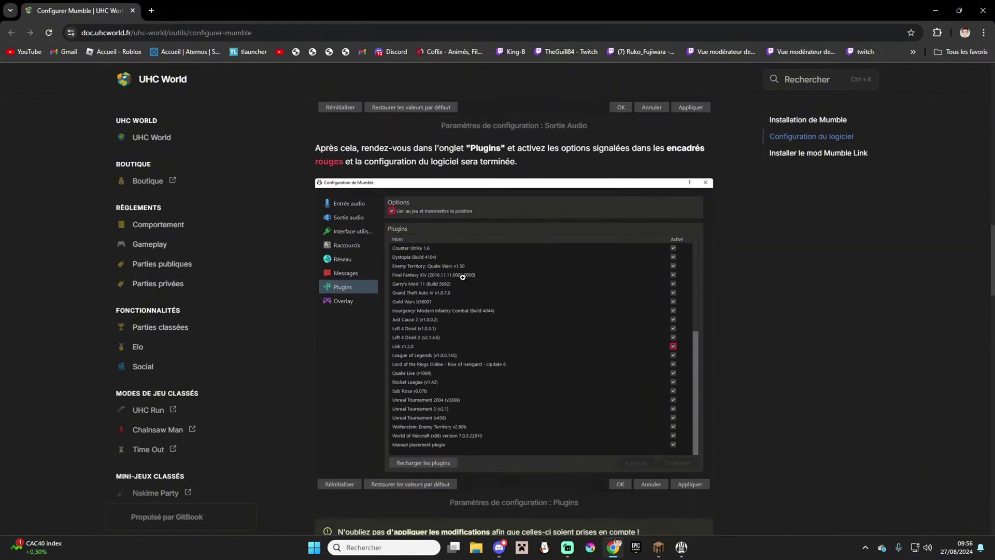
scroll(462, 278, down, 11)
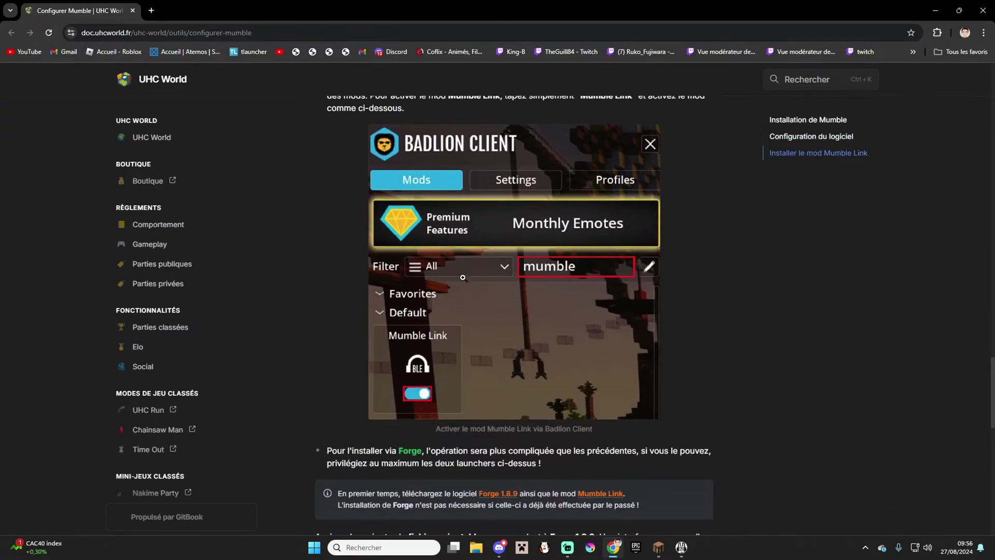
Enlarge the guide's Sortie audio screenshot to examine the highlighted Position Audio settings
scroll(485, 188, up, 20)
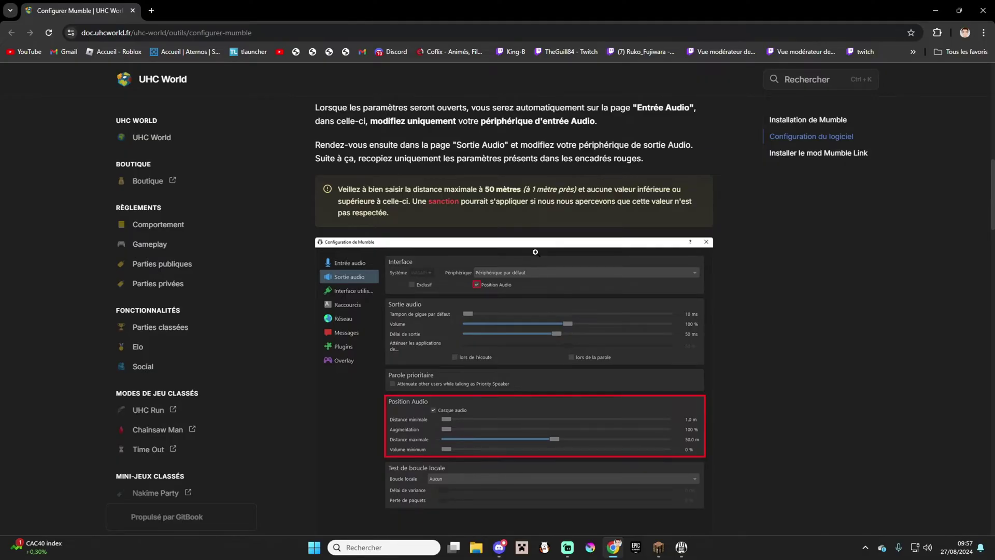
click(439, 257)
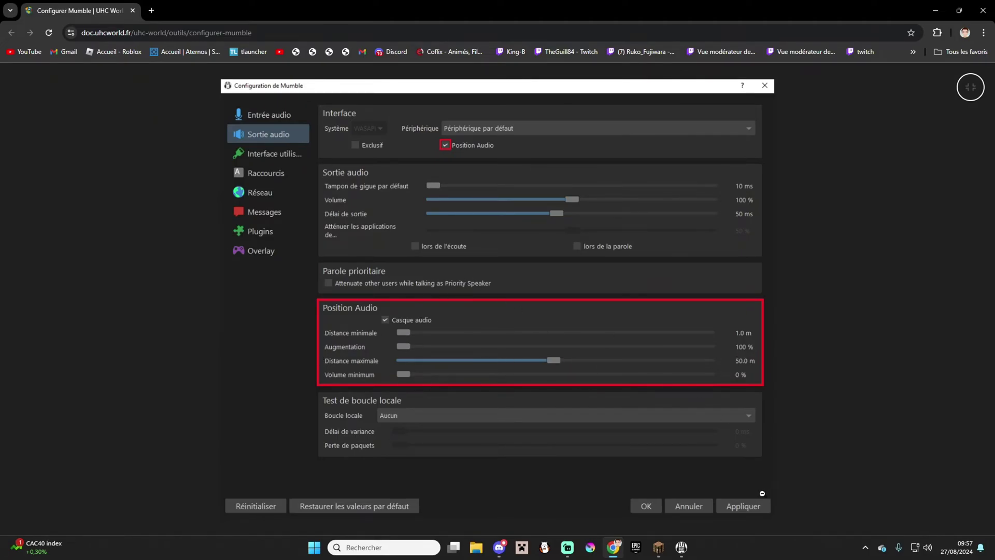
click(612, 486)
Enlarge the guide's Plugins screenshot to examine the highlighted options, and read how to enable the Mumble Link mod
scroll(452, 309, down, 8)
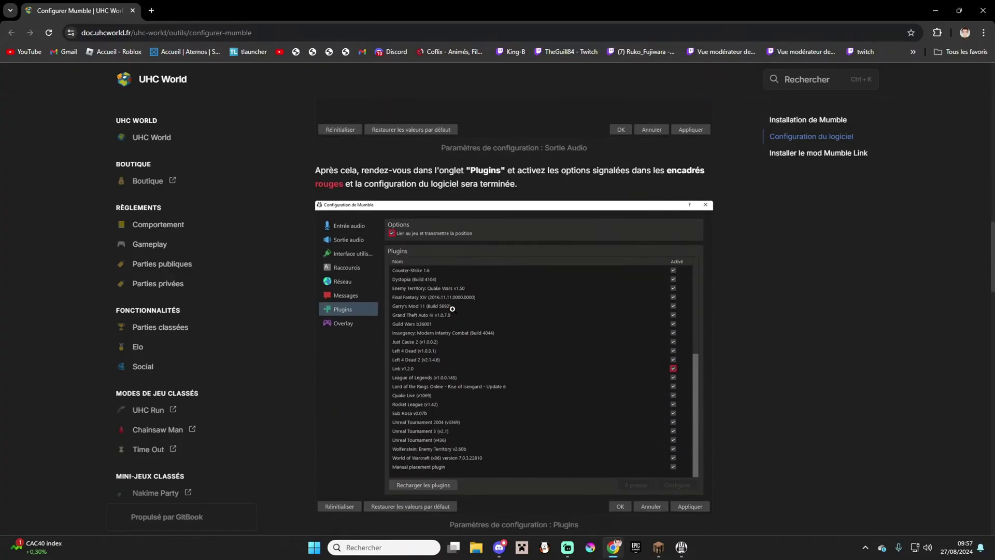
click(604, 316)
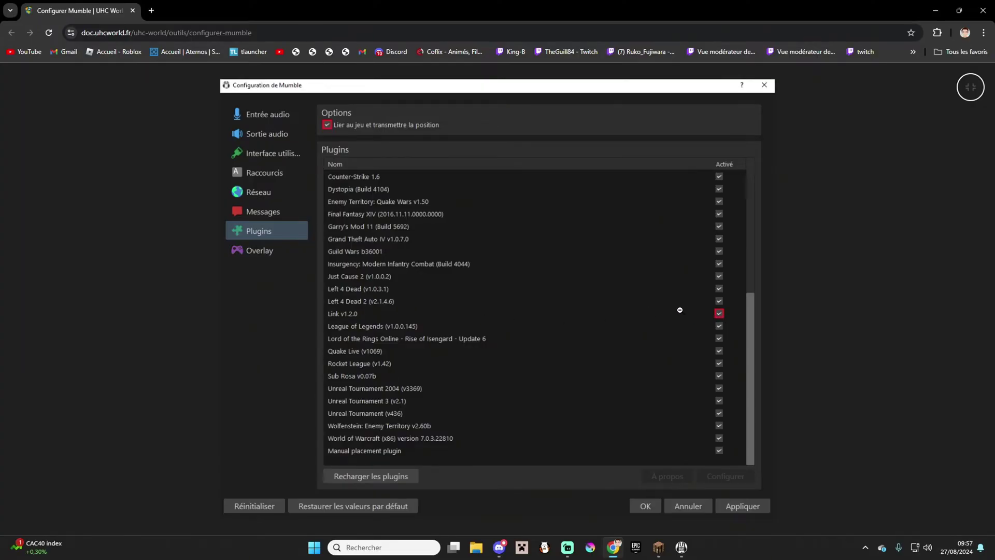
click(878, 323)
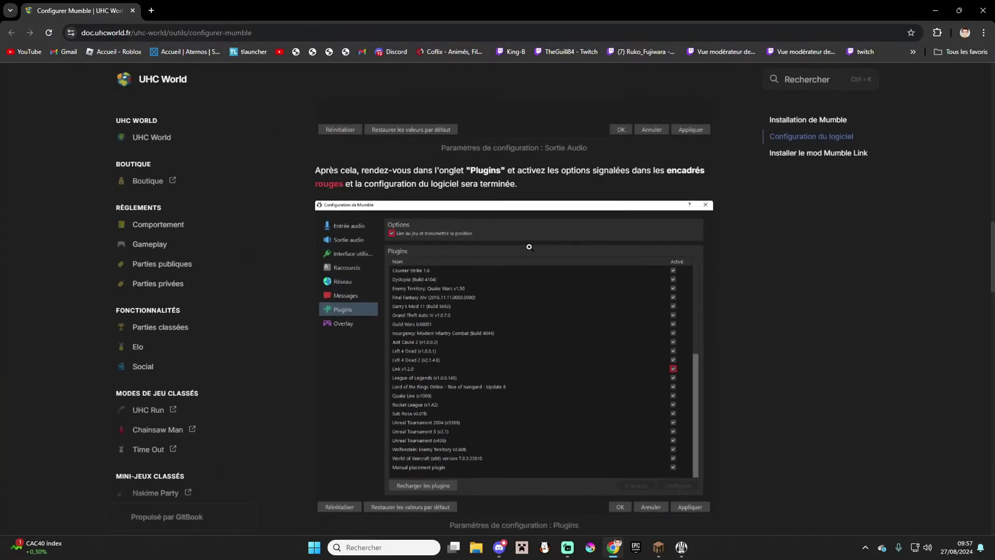
scroll(371, 312, down, 6)
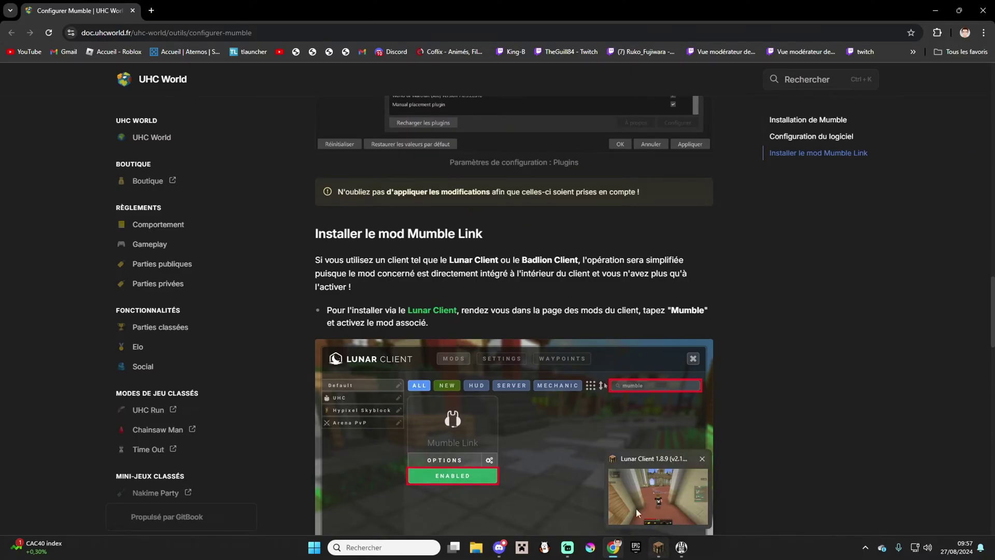
scroll(694, 221, up, 3)
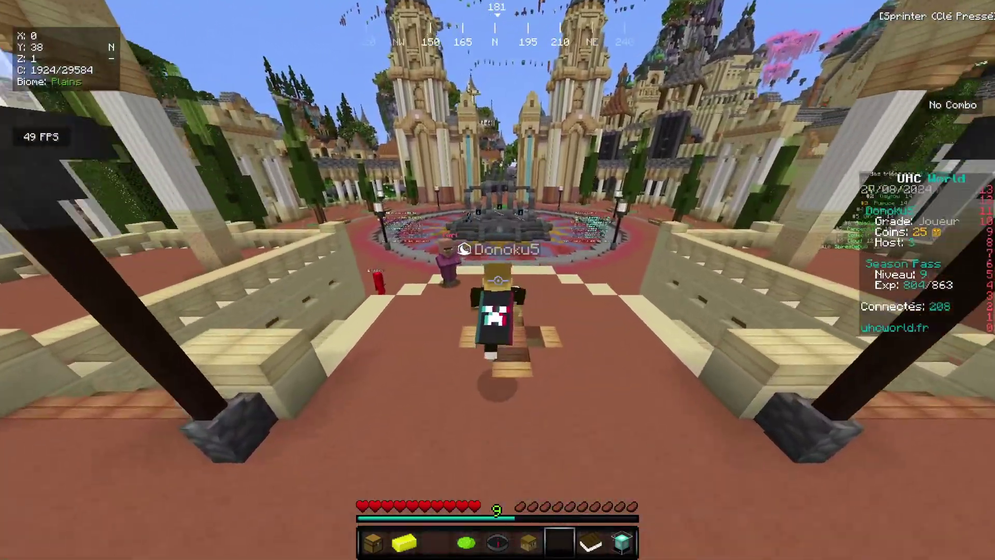
key(w)
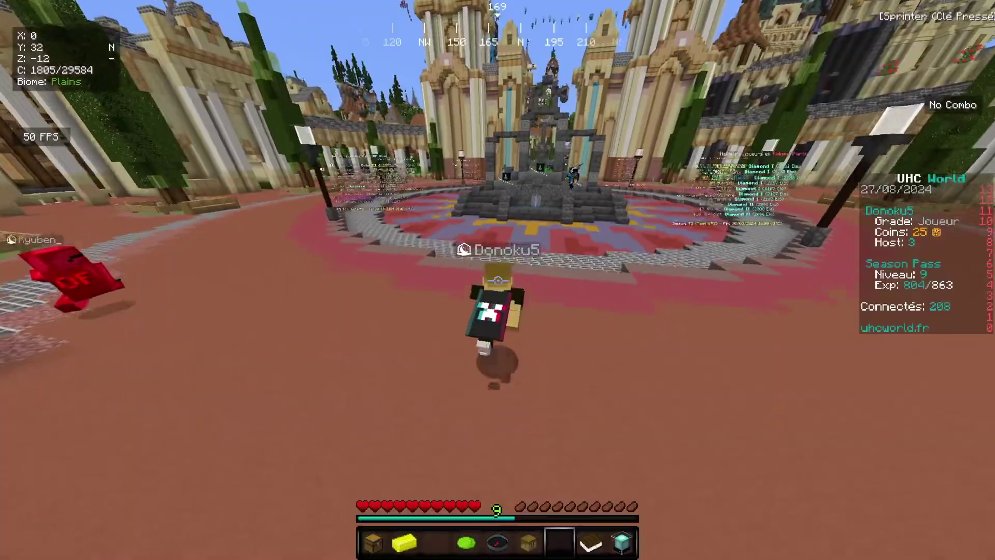
key(w)
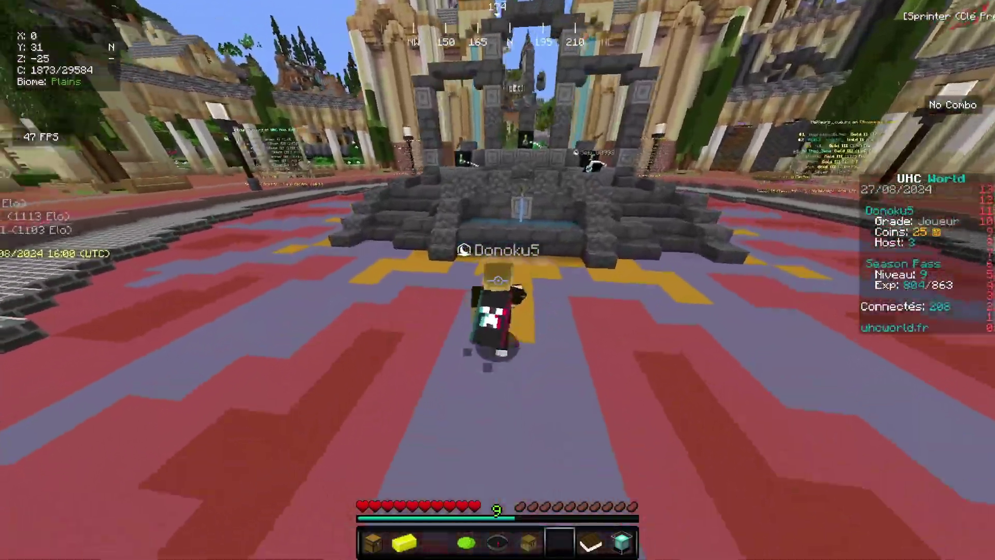
key(w)
key(w)
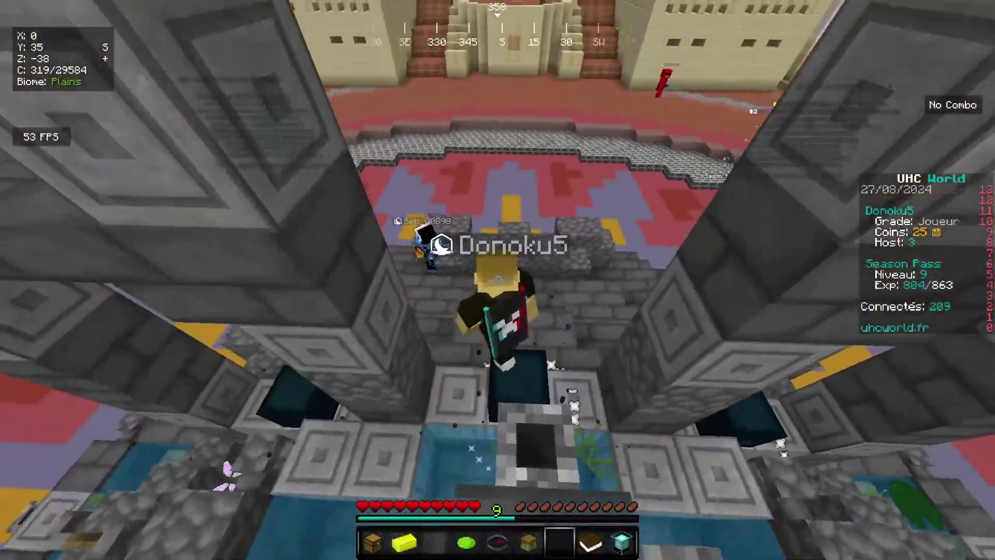
key(w)
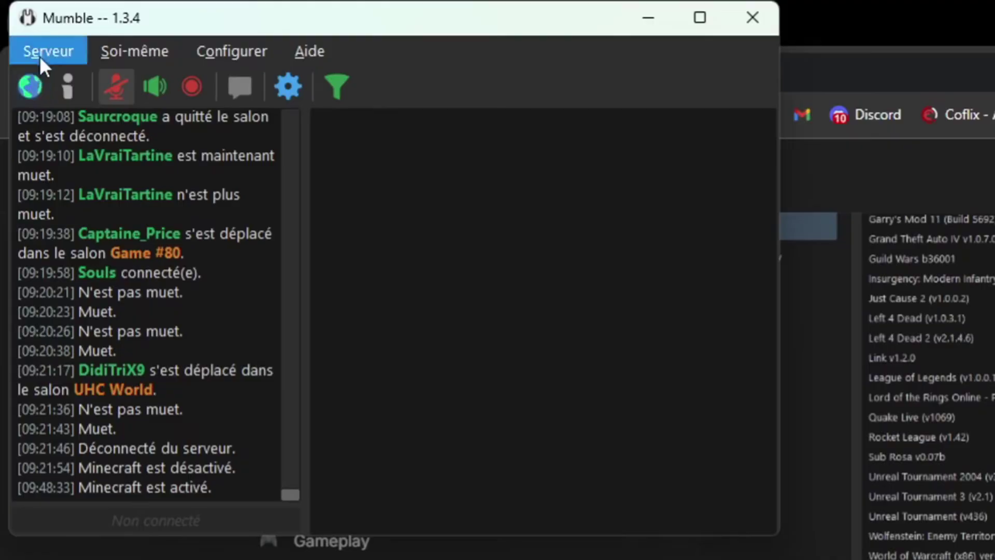
Switch to Mumble and connect to the favourite server mumble.uhcworld.gg
click(40, 55)
click(53, 80)
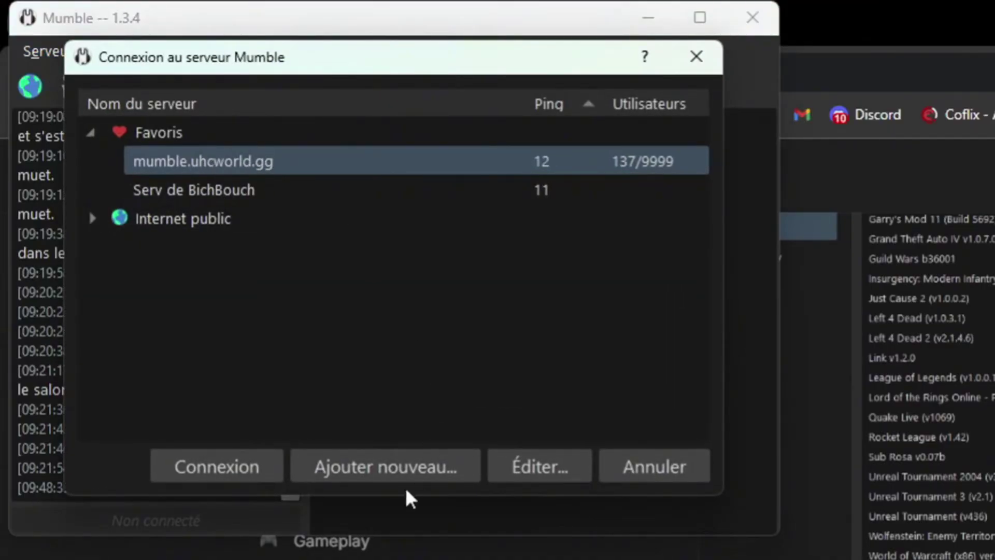
click(240, 479)
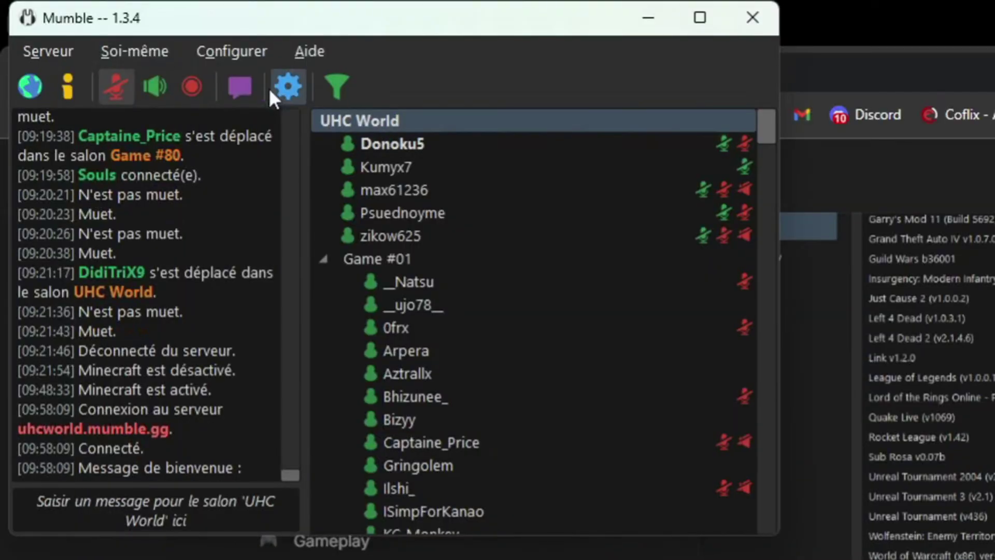
Disconnect from the UHC World Mumble server
click(48, 51)
mouse_move(134, 51)
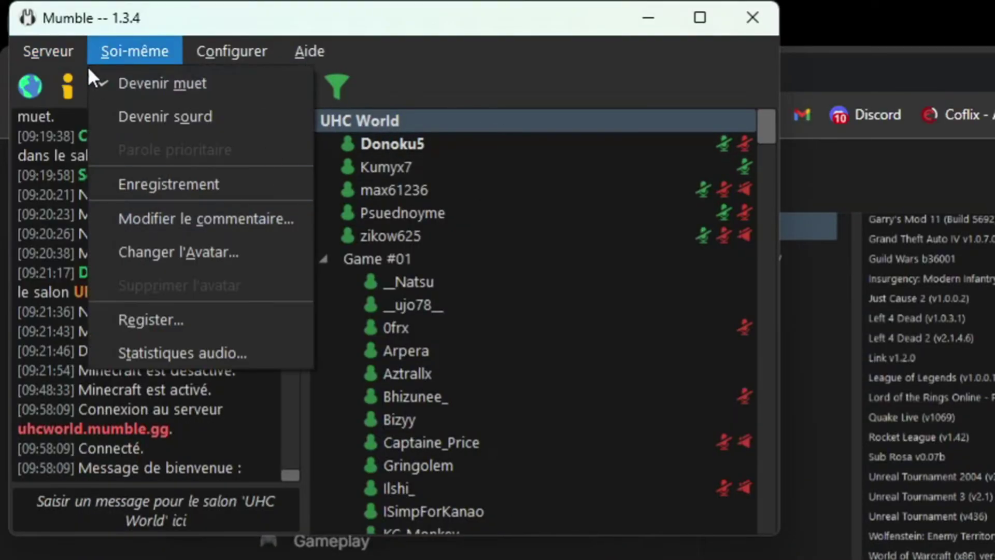
mouse_move(60, 46)
click(62, 114)
Review the address, port and username of the mumble.uhcworld.gg favourite without changing them, and connect to that server
click(41, 49)
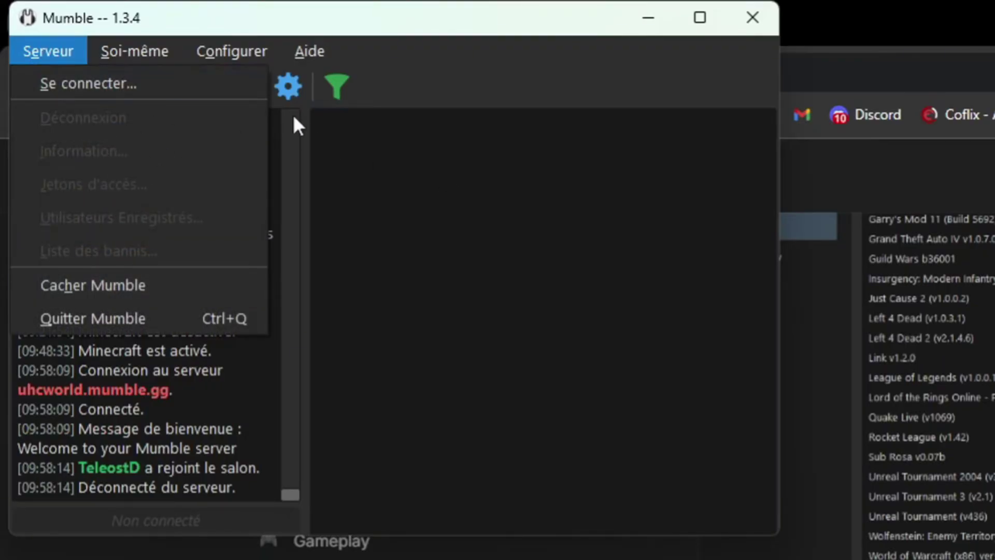
click(147, 84)
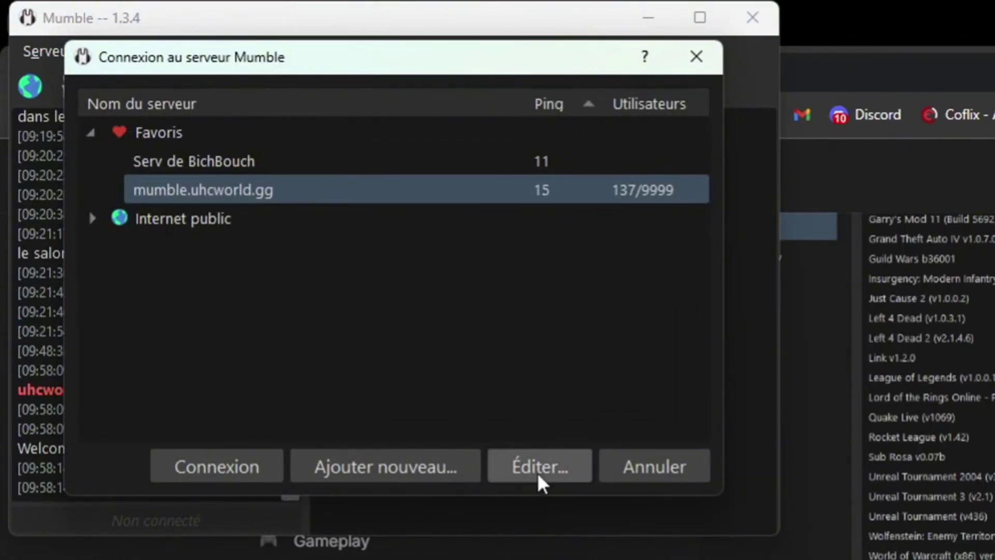
click(539, 469)
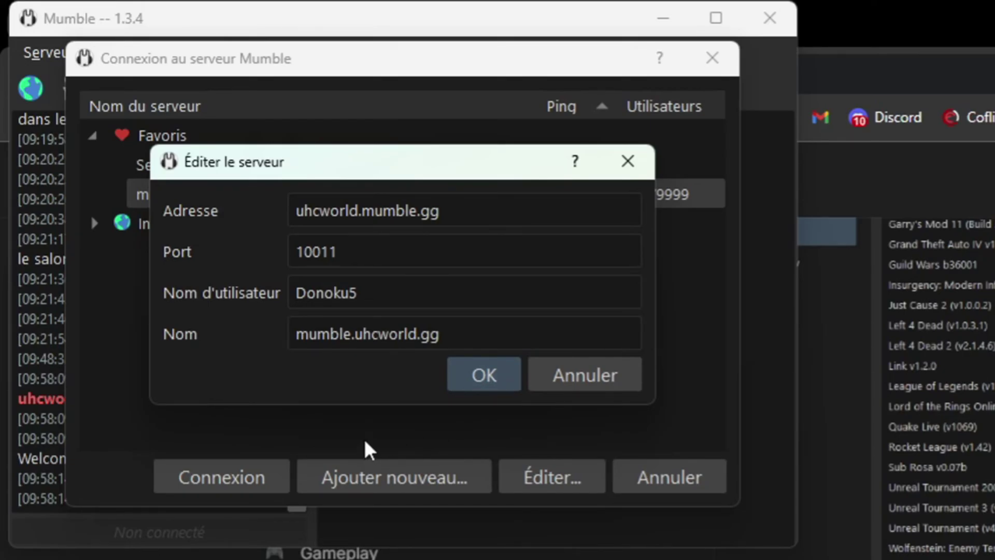
click(628, 161)
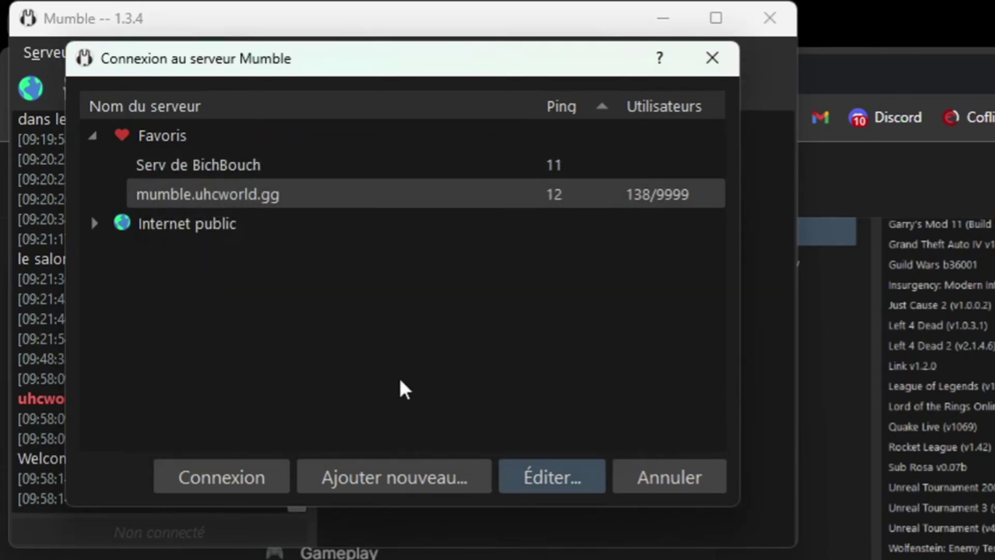
click(243, 471)
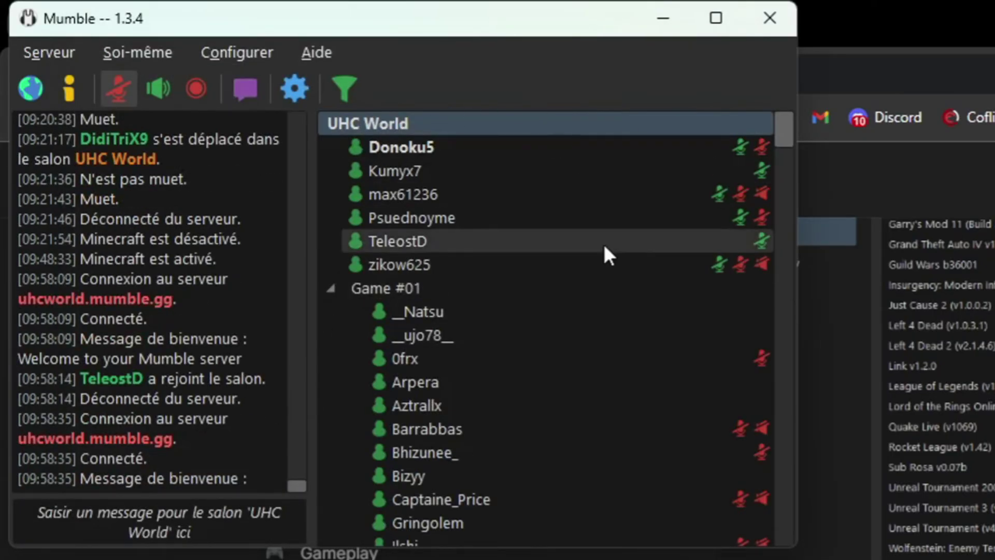
Look through the UHC World server's channel list in Mumble down to the Game #77 channel and its members
drag(787, 135, 786, 454)
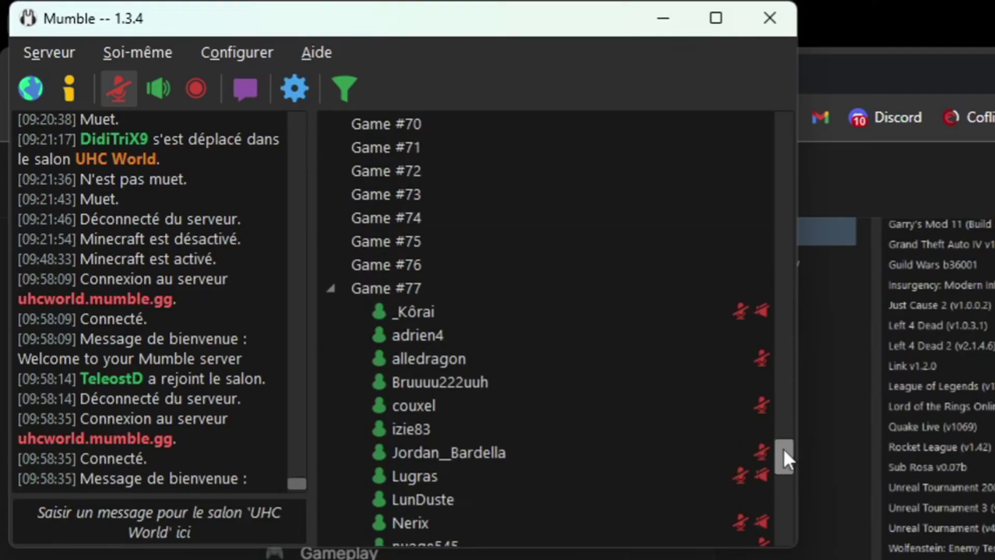
scroll(449, 171, down, 1)
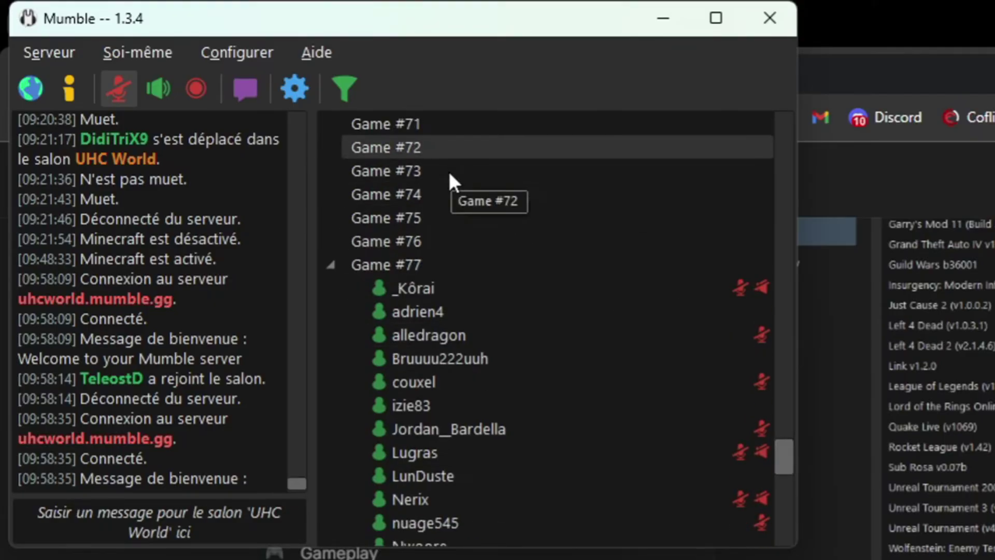
Switch to Minecraft and move around the UHC World hub, alternating between first-person and third-person views
key(alt+Tab)
click(498, 168)
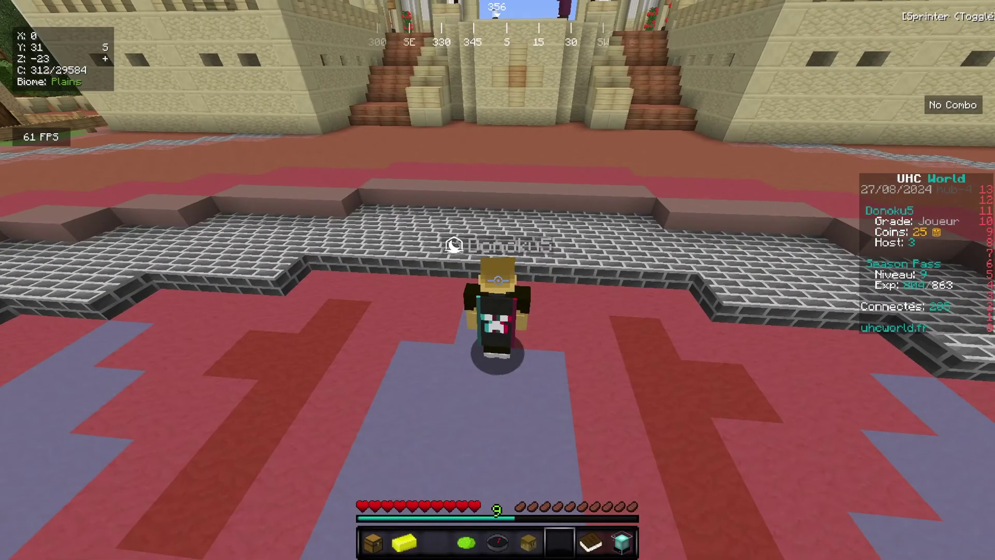
key(w)
key(F5)
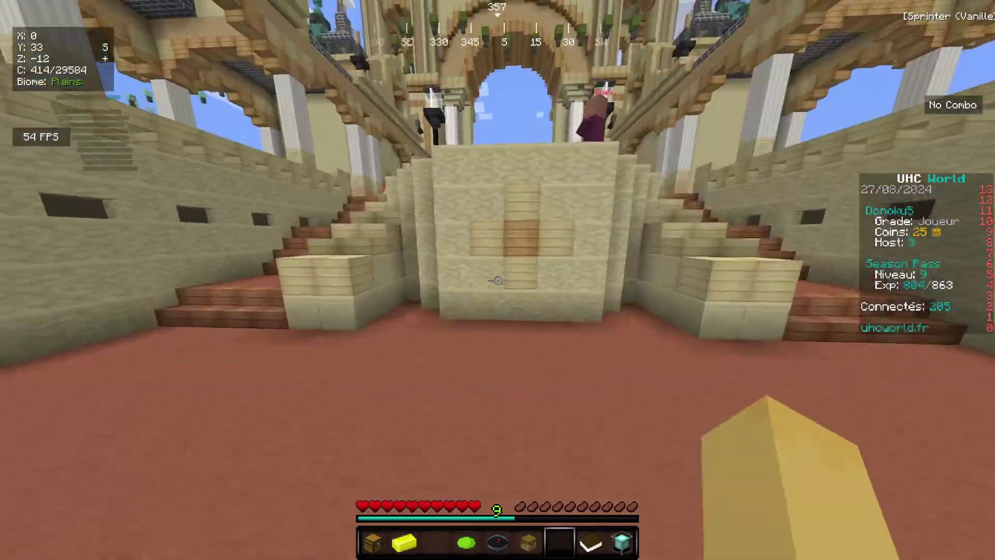
key(F5)
key(F5)
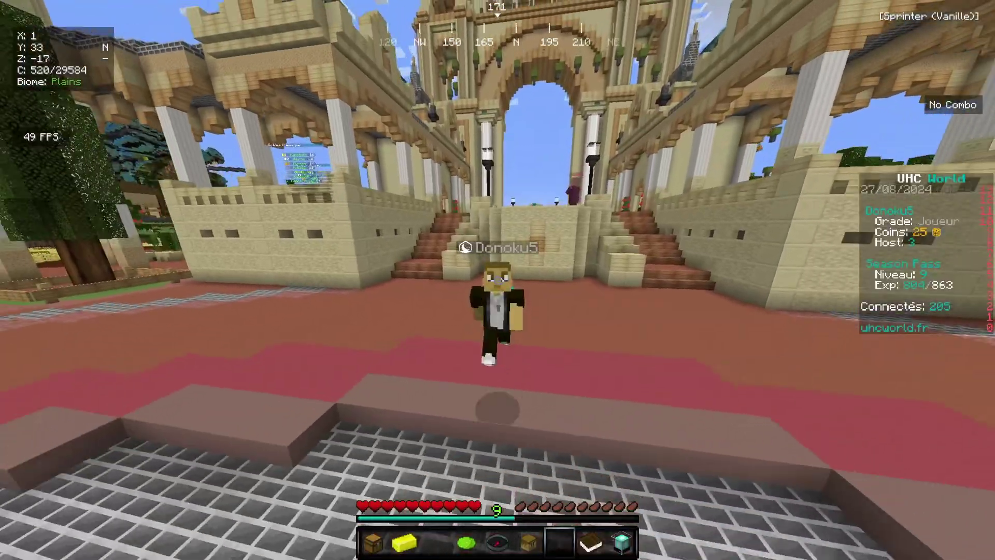
key(w)
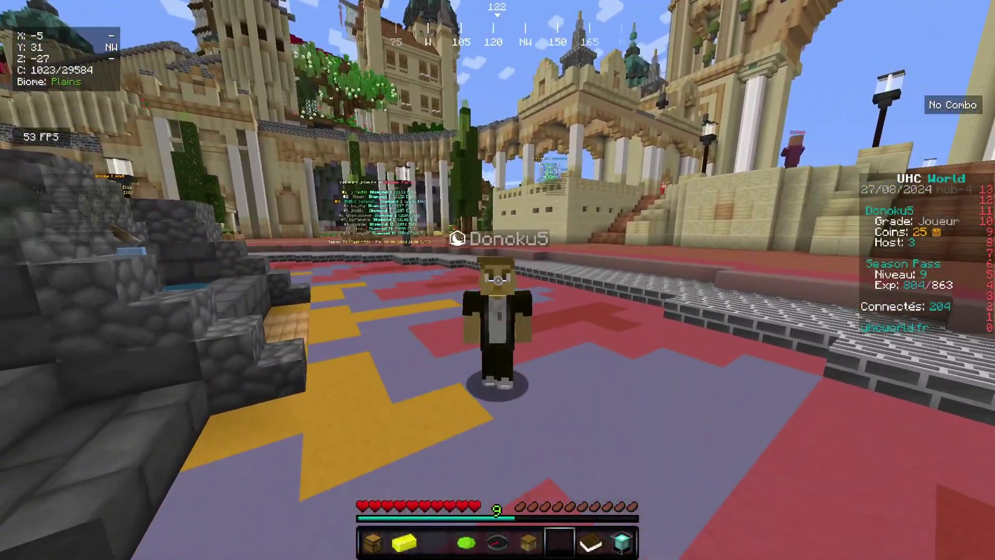
key(s)
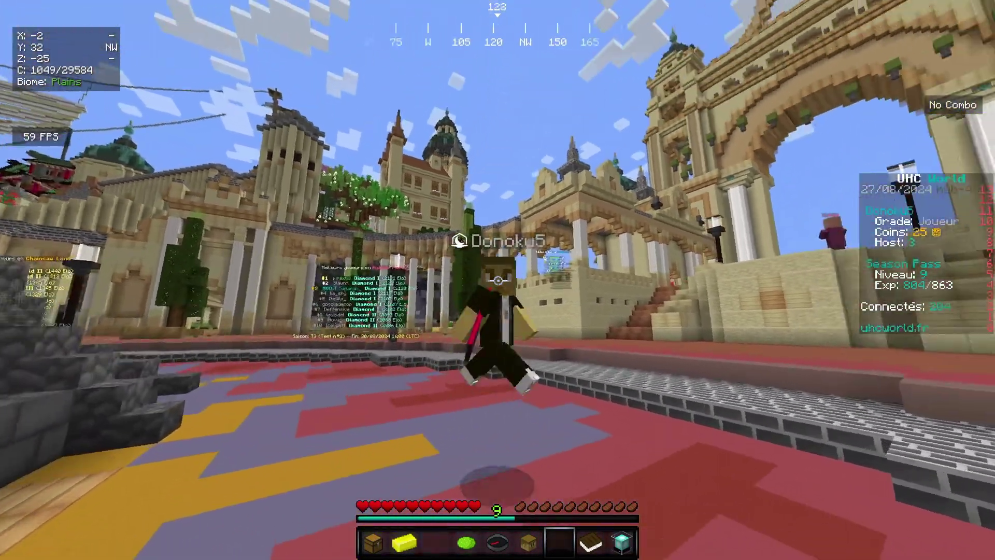
key(w)
key(ctrl)
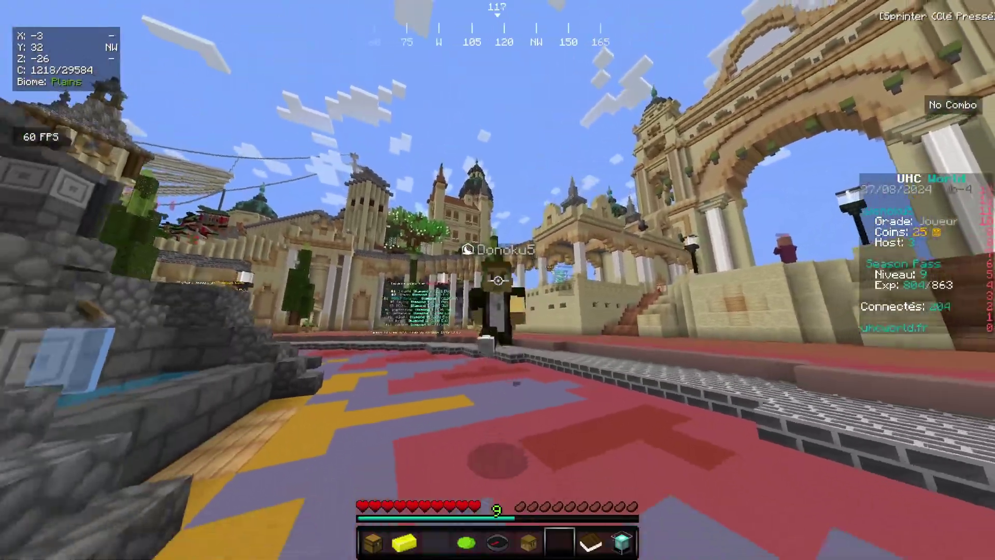
key(F5)
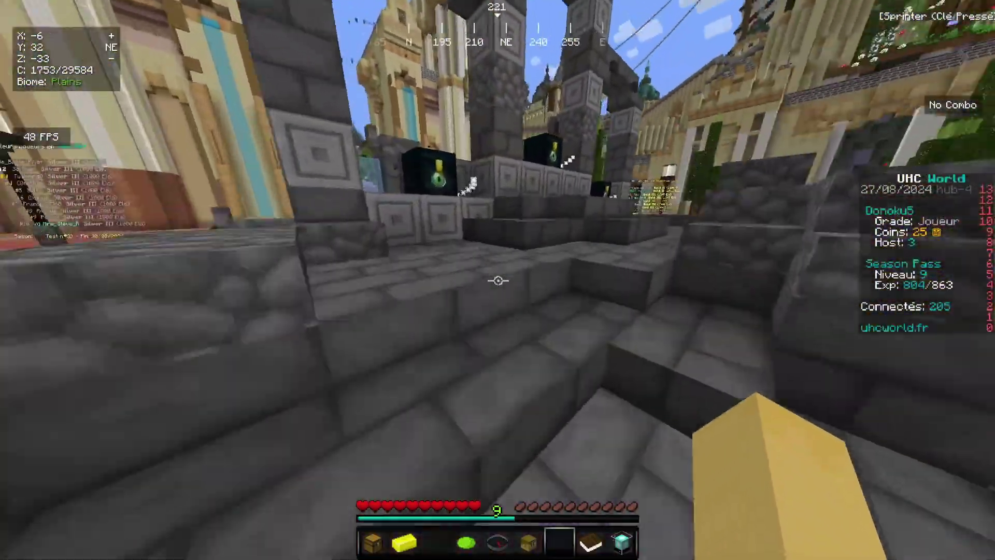
key(w)
key(ctrl)
key(space)
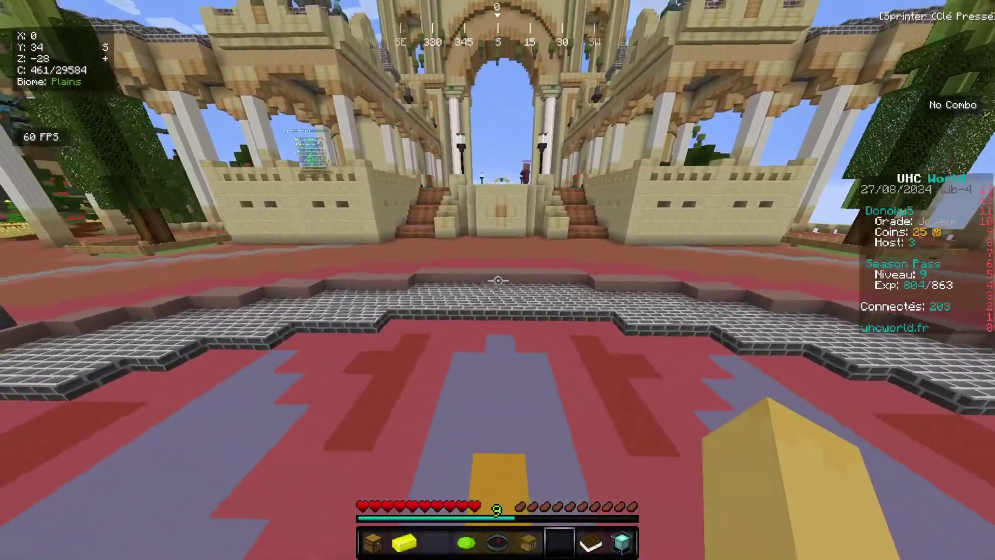